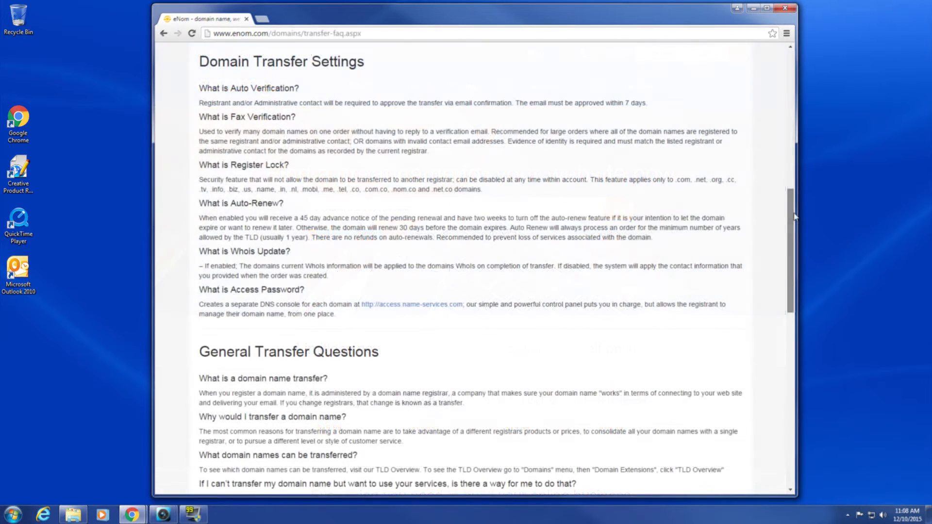
left_click_drag(797, 217, 808, 296)
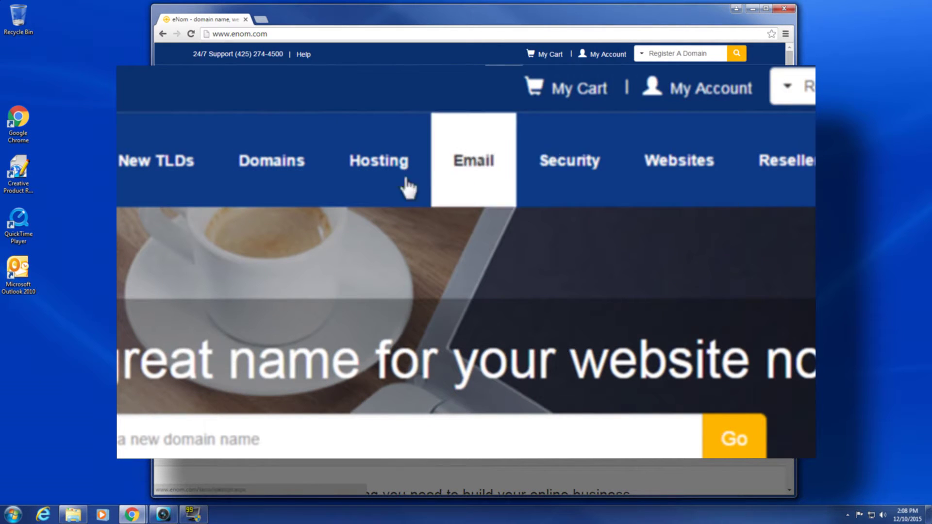
mouse_move(272, 160)
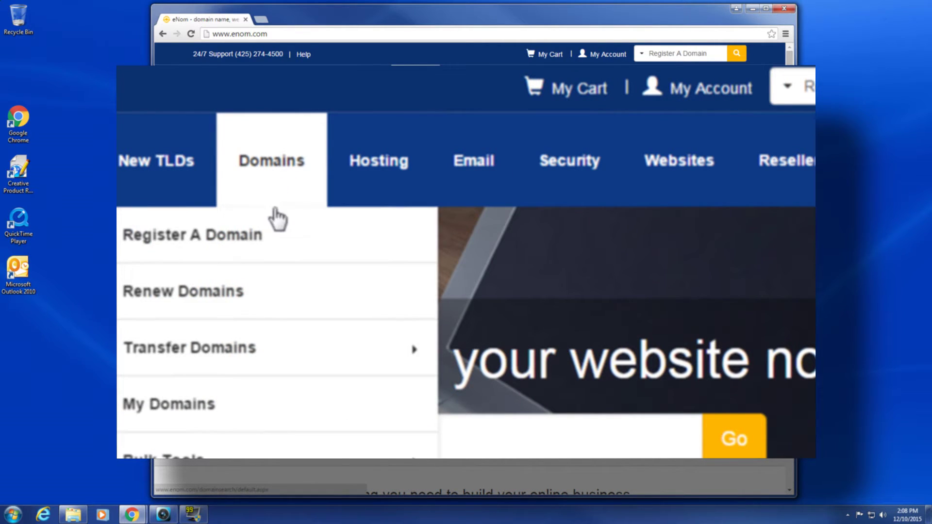
Step: Save ilikeenom.com's General Settings with Registrar-Lock and Auto Renew both set to Disable
left_click(386, 196)
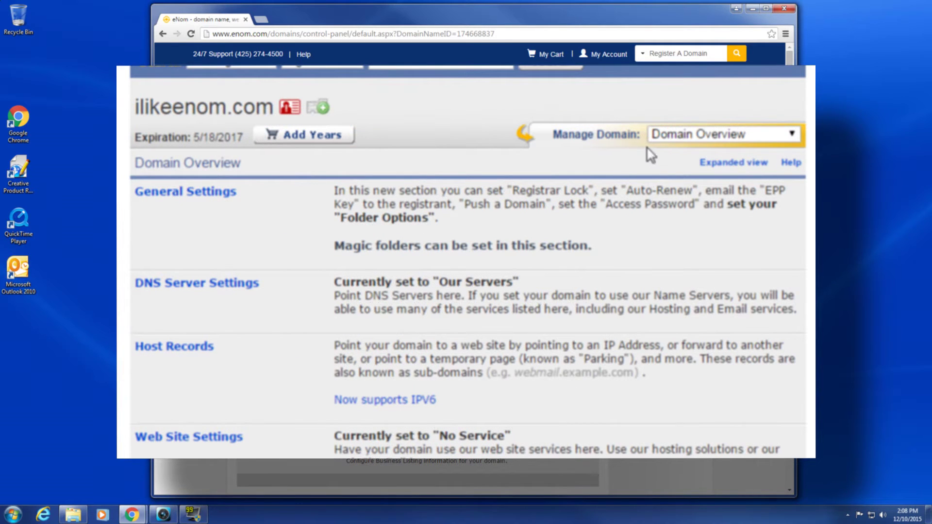
left_click(659, 138)
left_click(664, 166)
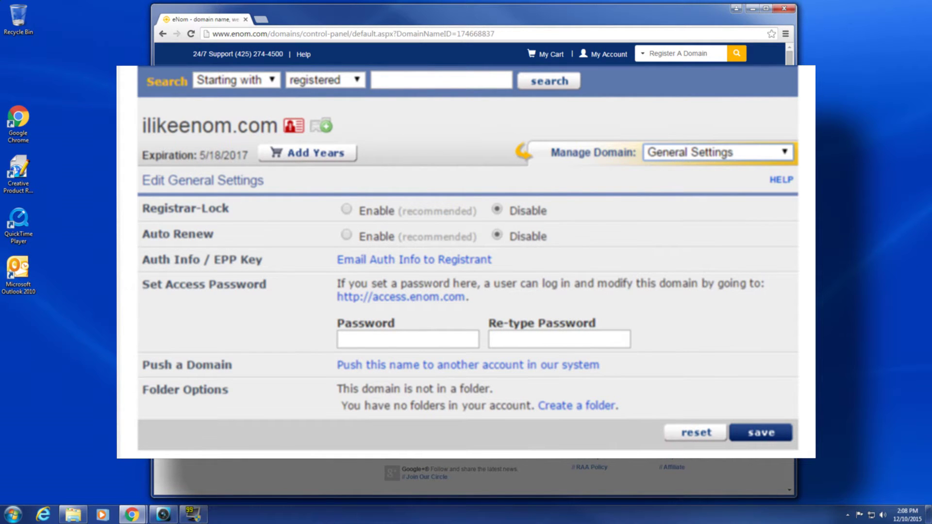
left_click(761, 438)
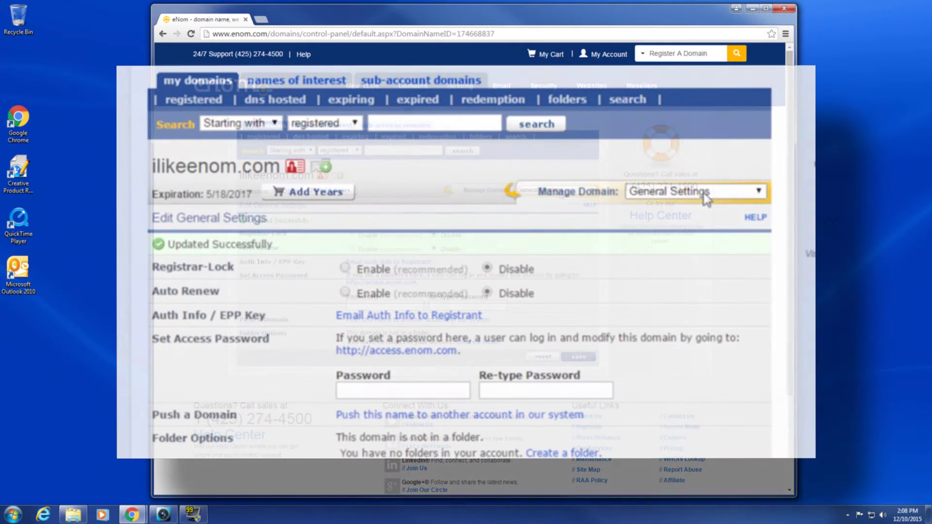
left_click(561, 193)
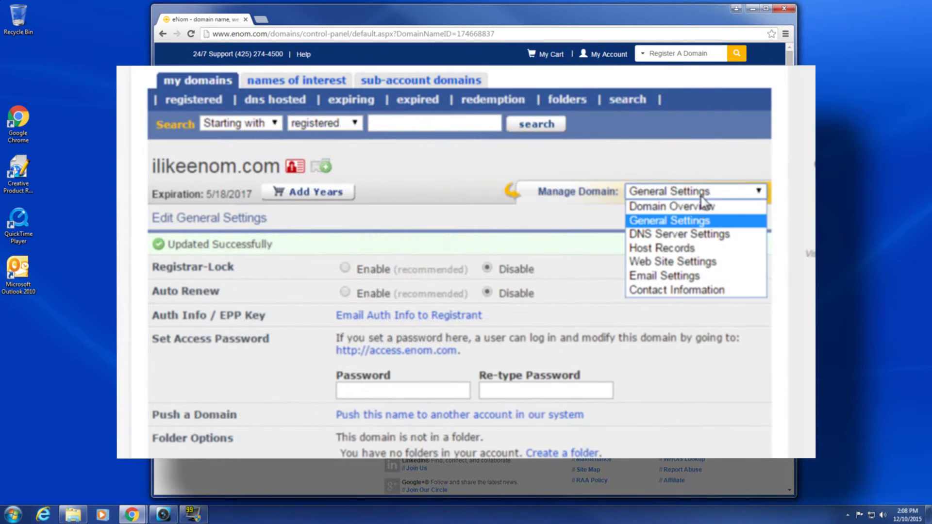
Step: Review ilikeenom.com's registrant, administrative and billing contacts and check its ID Protect status
left_click(684, 291)
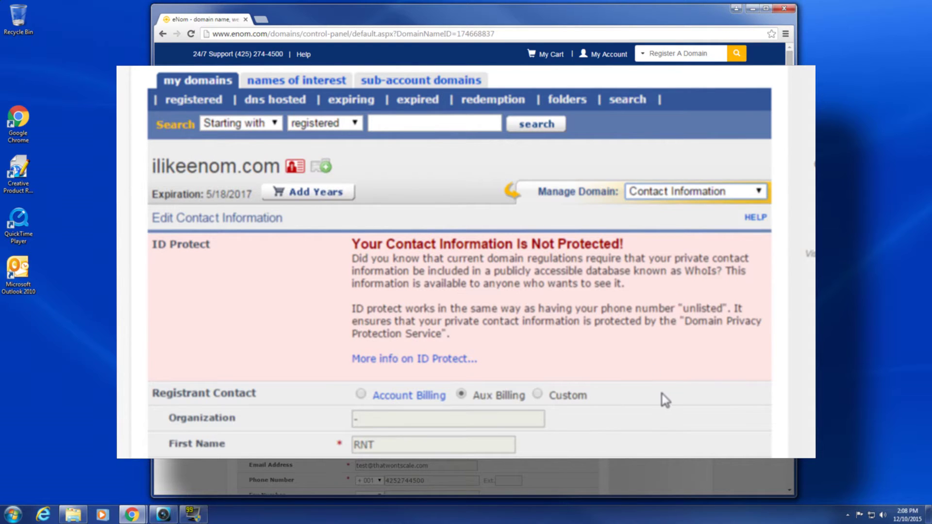
scroll(673, 400, "down", 2)
scroll(674, 401, "down", 2)
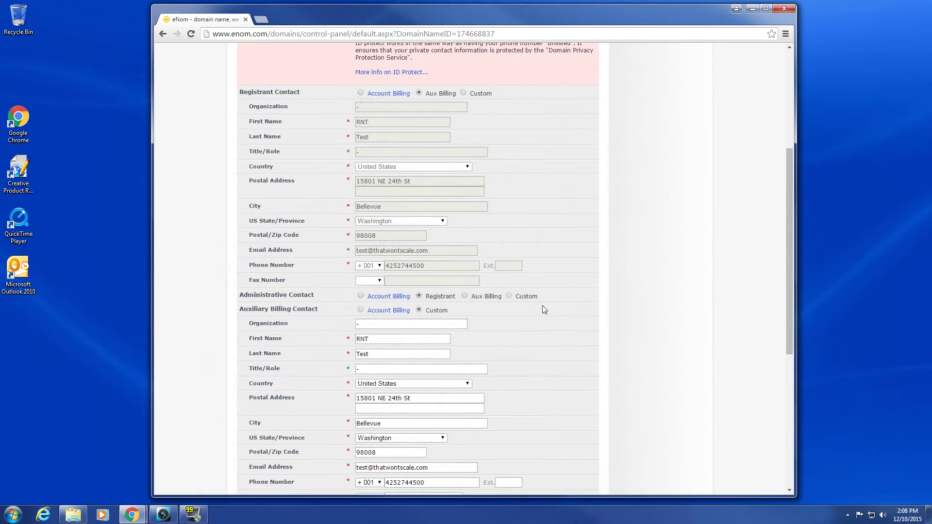
scroll(542, 309, "up", 3)
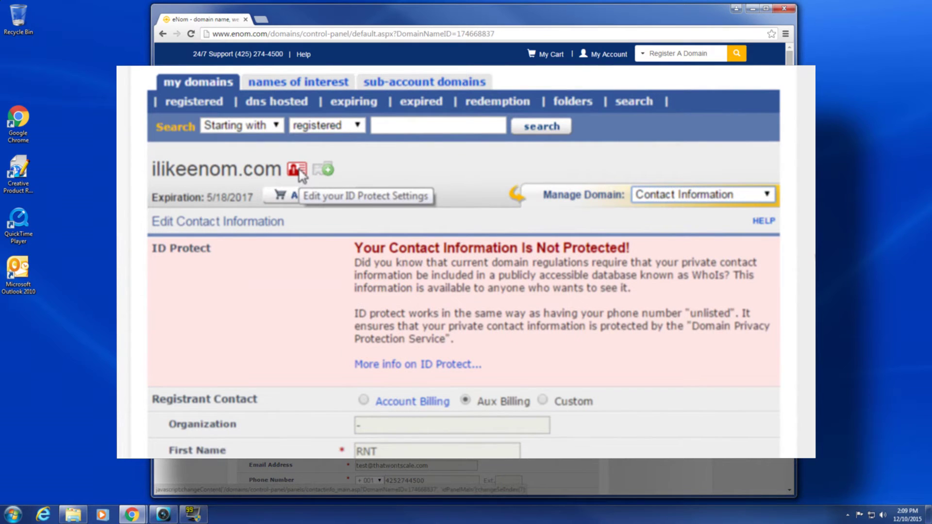
left_click(299, 172)
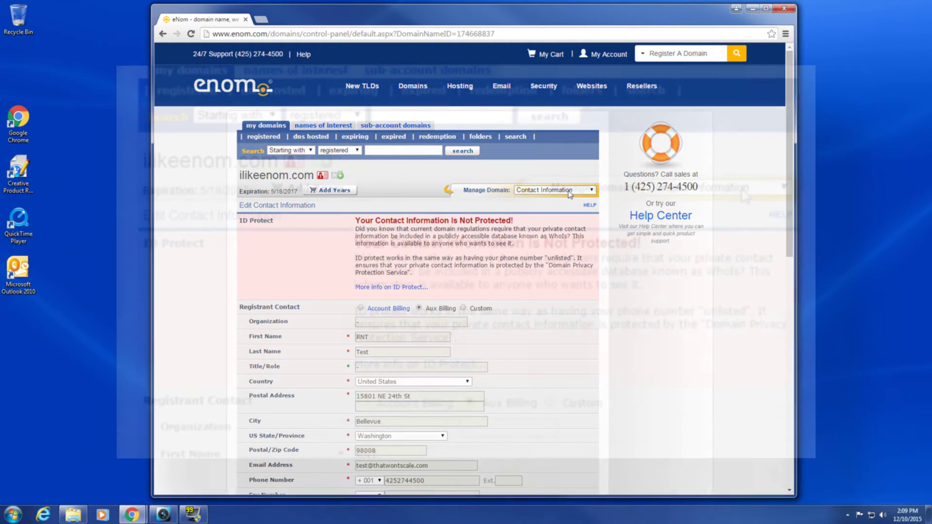
left_click(571, 190)
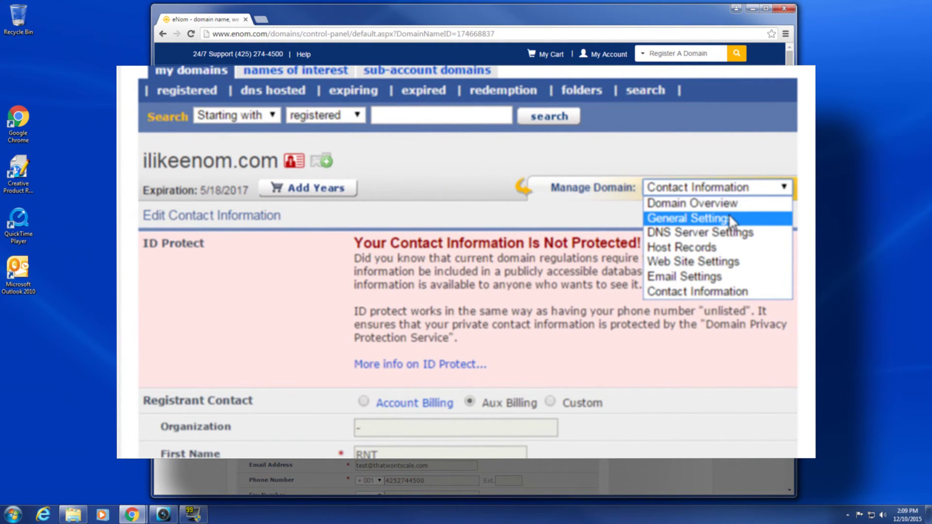
Step: Email the auth/EPP code for ilikeenom.com to the registrant from General Settings
left_click(733, 220)
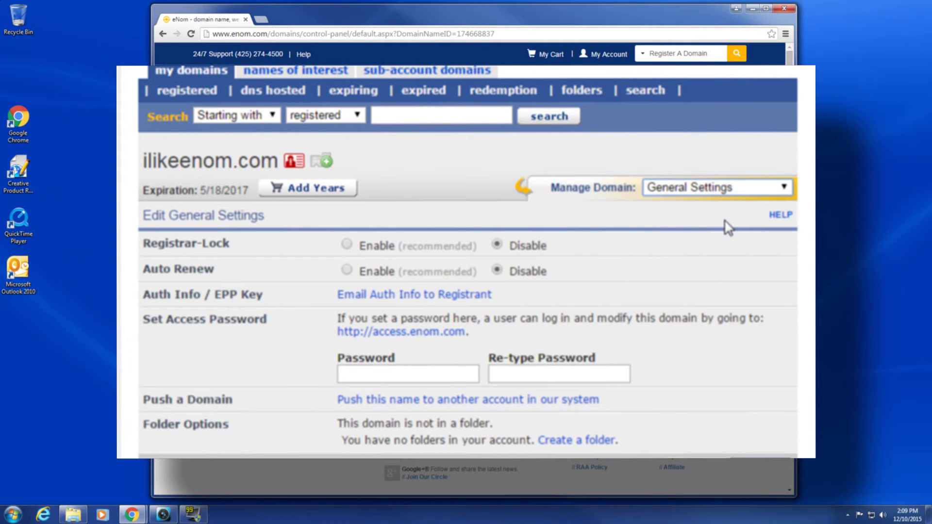
left_click(470, 295)
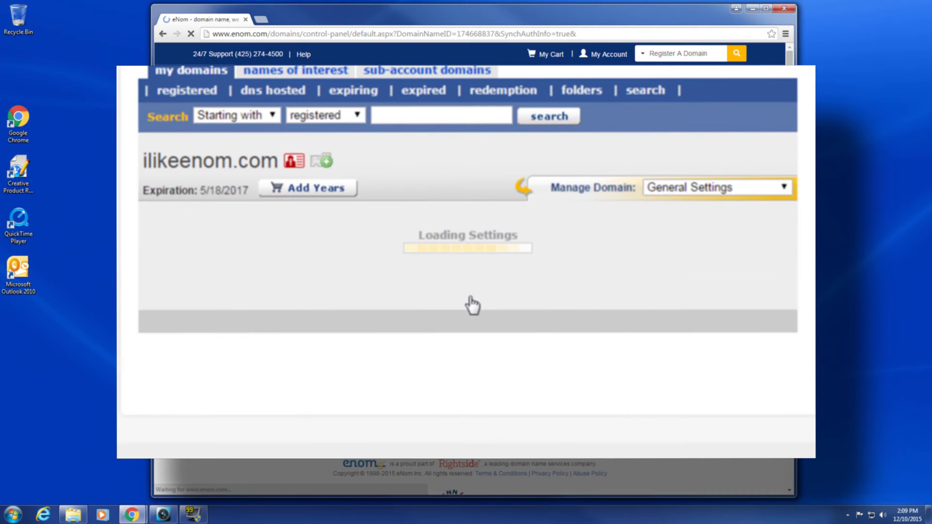